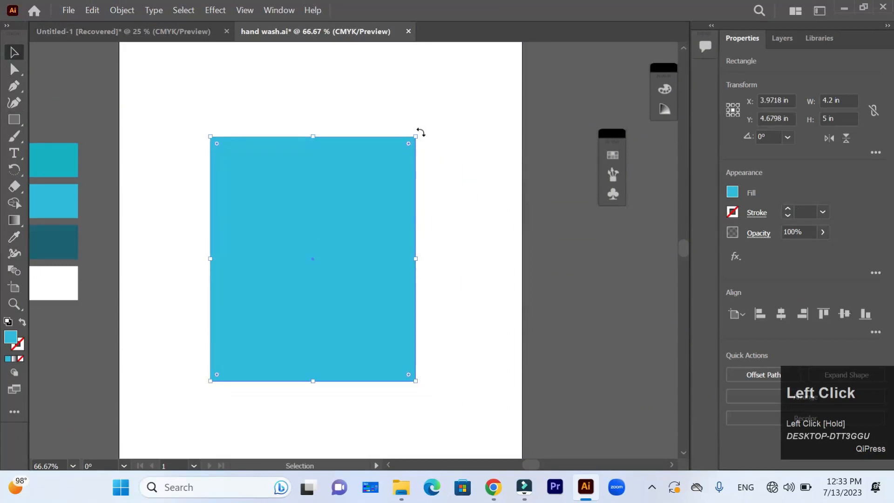
- Draw a downward-bowing curve with the Pen tool across the lower part of the blue rectangle, extending past both sides
key(p)
click(203, 321)
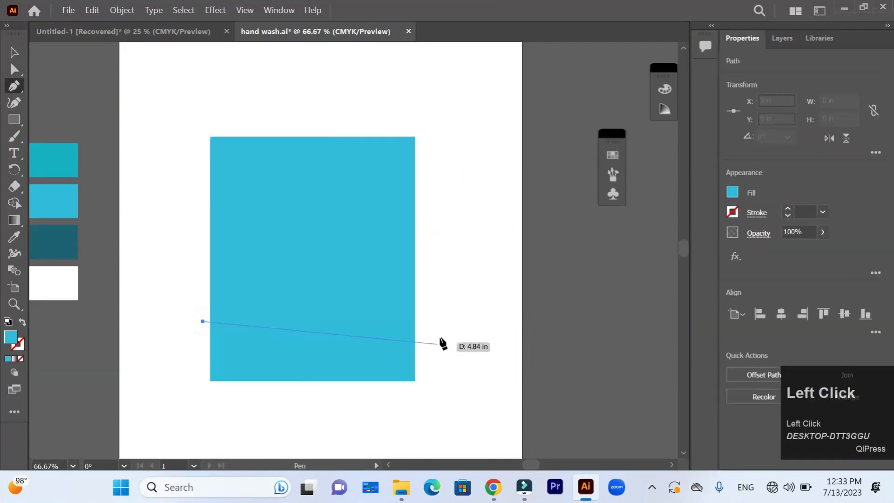
drag(552, 284, 553, 284)
click(14, 52)
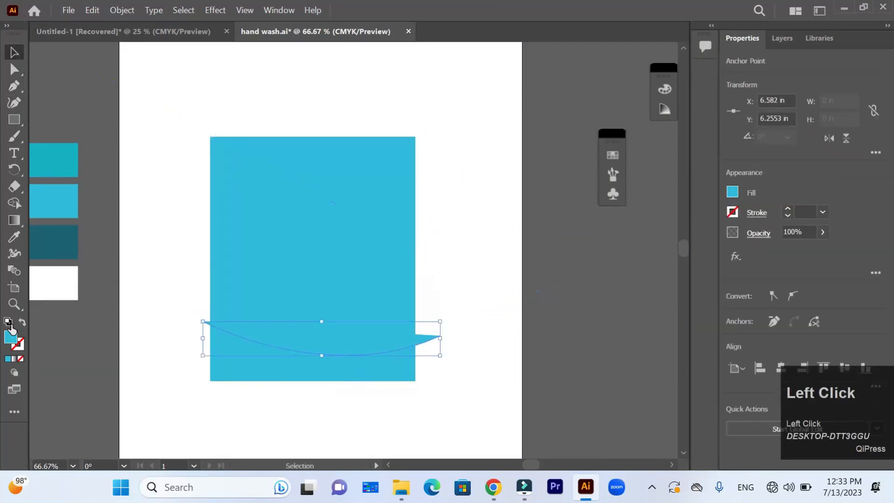
click(124, 336)
- Split the rectangle along the curve with Shape Builder and fill the lower piece with the dark teal palette colour
drag(182, 397, 315, 300)
click(18, 201)
click(14, 55)
click(140, 325)
click(216, 358)
click(14, 237)
click(41, 241)
click(12, 56)
key(ctrl+shift+a)
key(p)
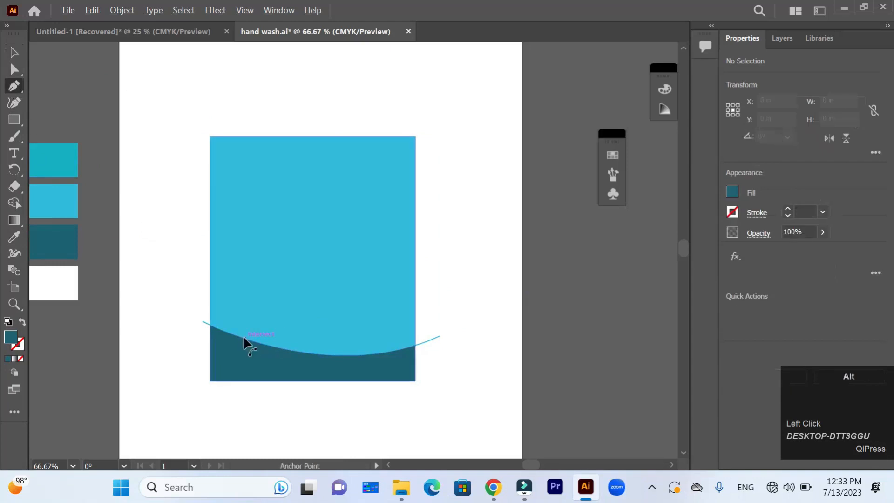
scroll(244, 335, up, 1)
click(235, 331)
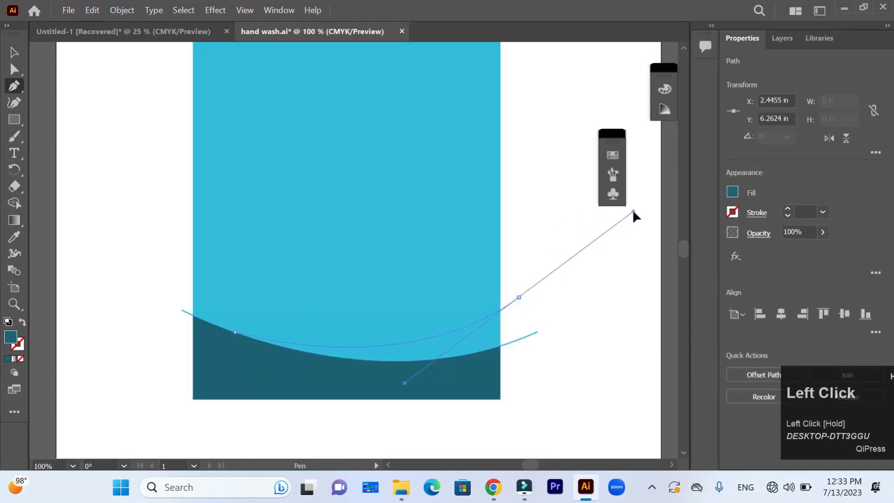
drag(635, 215, 90, 154)
scroll(443, 364, up, 1)
key(ctrl+z)
- Draw a second curve starting on the first curve near its left end and rising past the right edge, with stroke only and no fill
click(135, 319)
drag(657, 203, 634, 212)
scroll(633, 213, down, 1)
click(22, 322)
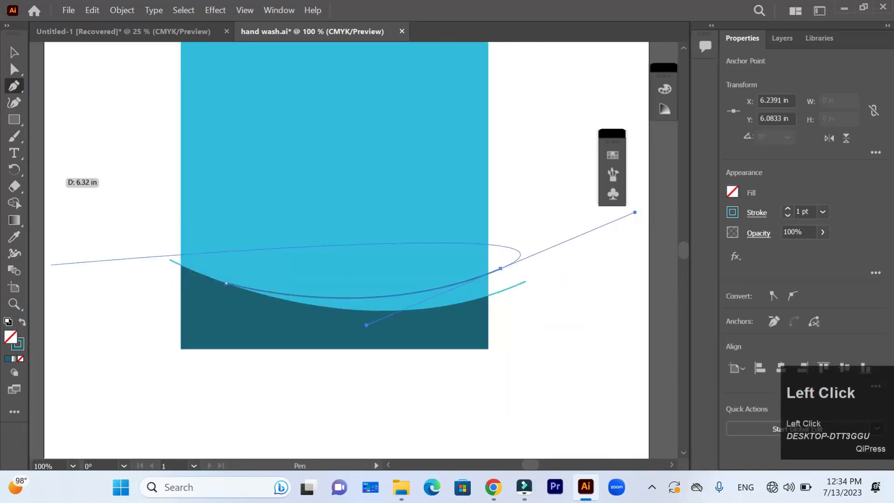
click(14, 52)
click(66, 131)
- Draw a third curve with the Pen tool across the rectangle's full width, above the other two curves
click(14, 86)
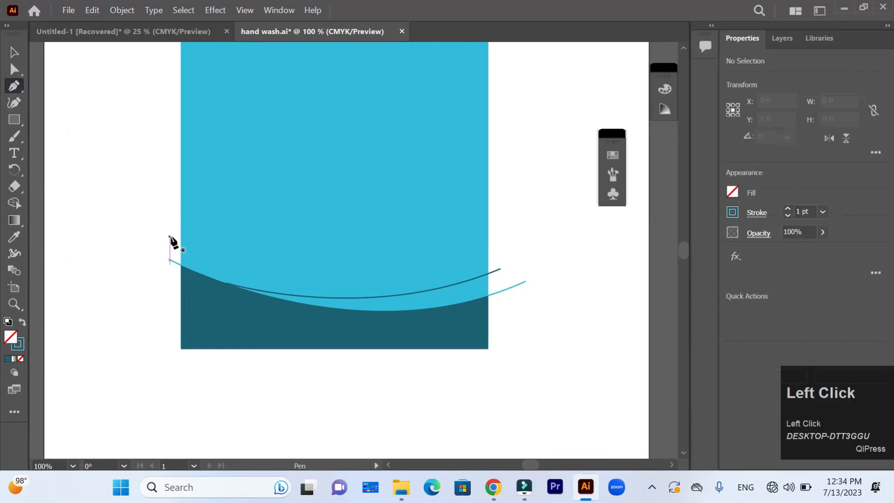
key(ctrl+z)
click(175, 229)
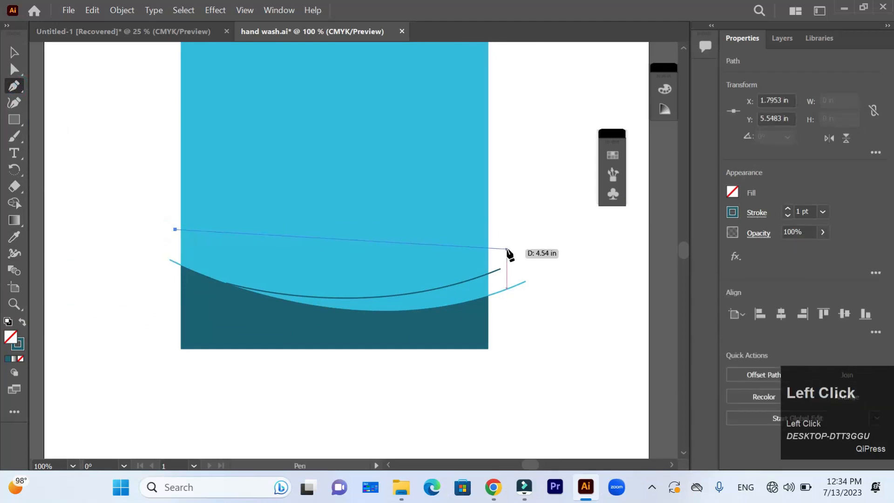
drag(641, 194, 641, 193)
click(15, 52)
- Divide the artwork along the curves with Shape Builder, making the band and the crescent below it separate dark teal shapes
scroll(153, 234, down, 1)
drag(109, 183, 412, 367)
click(14, 203)
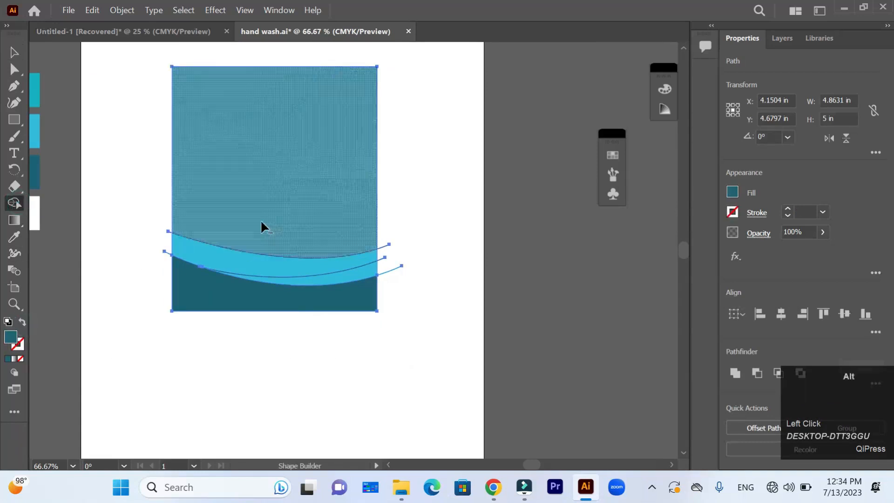
scroll(263, 226, up, 1)
click(307, 309)
click(288, 289)
- Fill the thin crescent between the two lower curves with white sampled from the palette
click(17, 53)
click(79, 140)
click(345, 307)
click(16, 238)
click(60, 201)
click(15, 52)
- Round both top corners of the upper blue shape until they form a full arch
click(369, 197)
scroll(369, 196, down, 1)
drag(302, 203, 291, 253)
click(15, 70)
click(202, 116)
shift+click(393, 117)
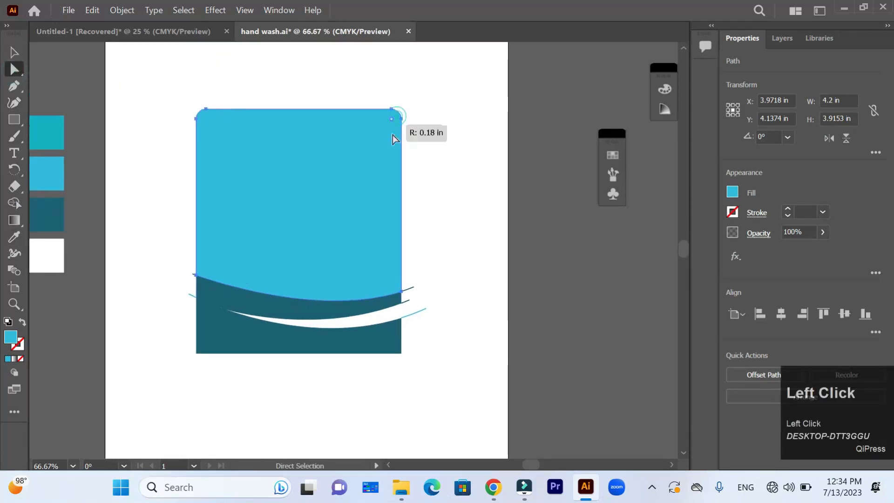
drag(394, 118, 368, 341)
click(14, 53)
click(153, 130)
- Change the fill of the arched upper shape to light grey F4F4F4
scroll(229, 173, up, 1)
click(259, 161)
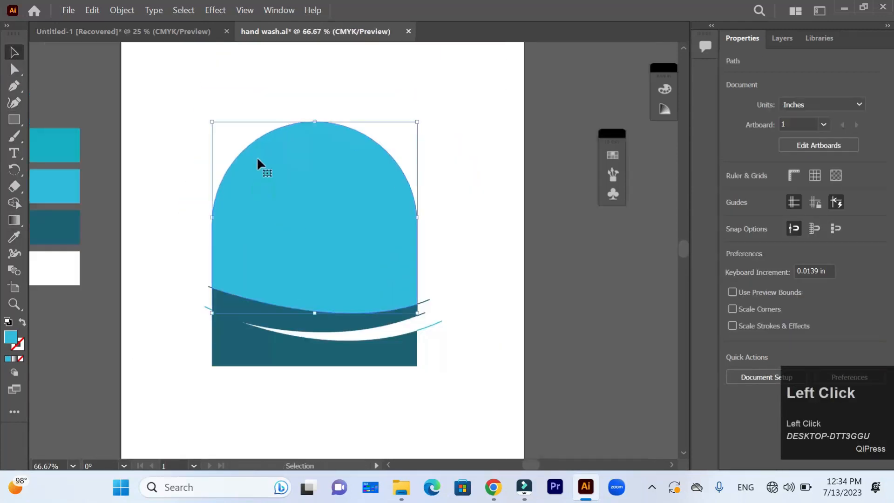
double_click(11, 336)
drag(279, 160, 264, 154)
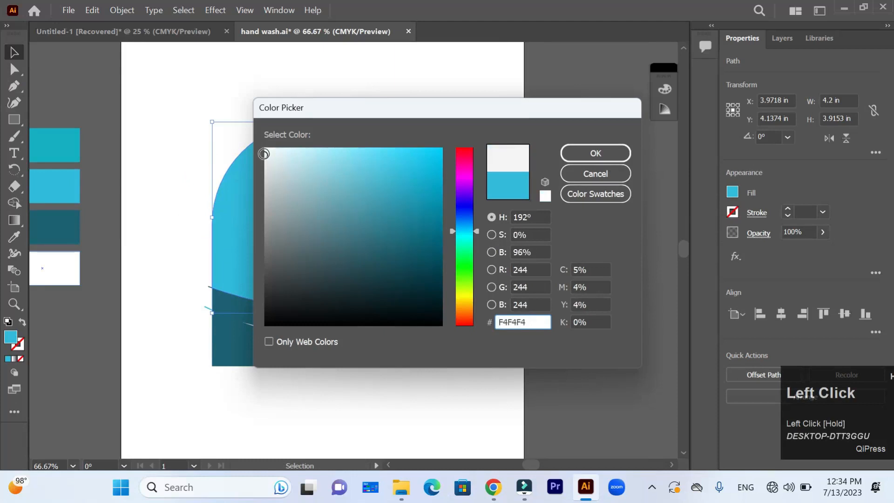
click(589, 152)
click(484, 183)
- Apply a linear gradient from dark teal to light blue to the bottom shape, sampling both stop colours from the artwork and palette
scroll(372, 284, up, 1)
scroll(372, 283, down, 1)
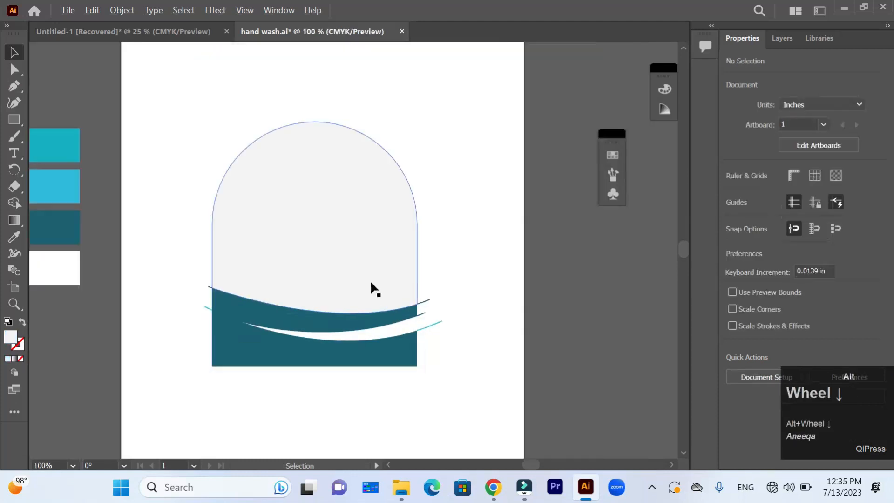
click(245, 357)
click(14, 359)
double_click(469, 296)
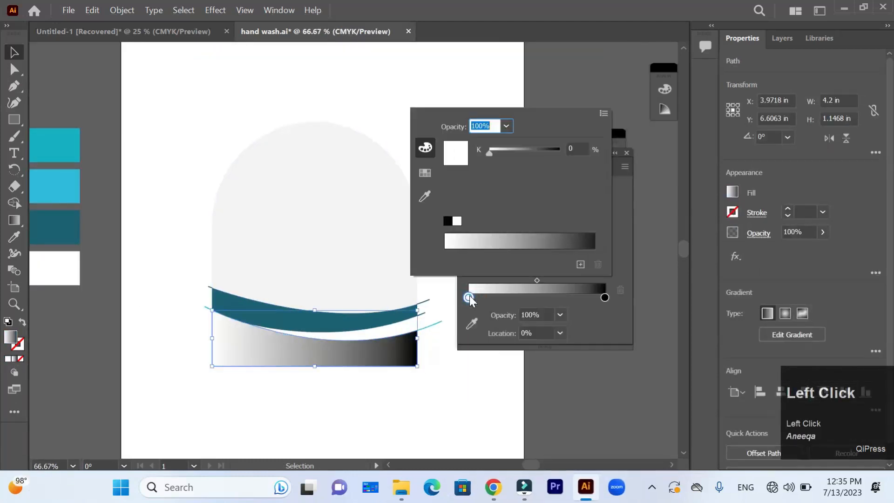
click(471, 323)
click(378, 321)
double_click(605, 280)
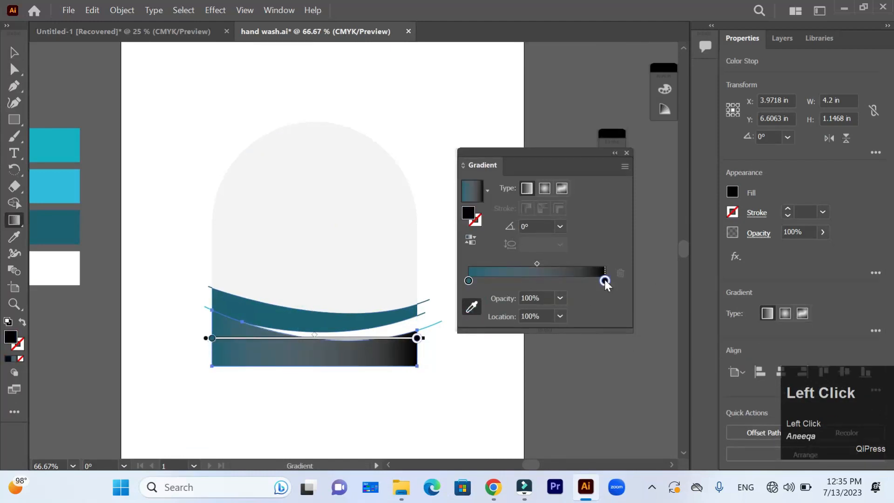
click(472, 306)
click(75, 185)
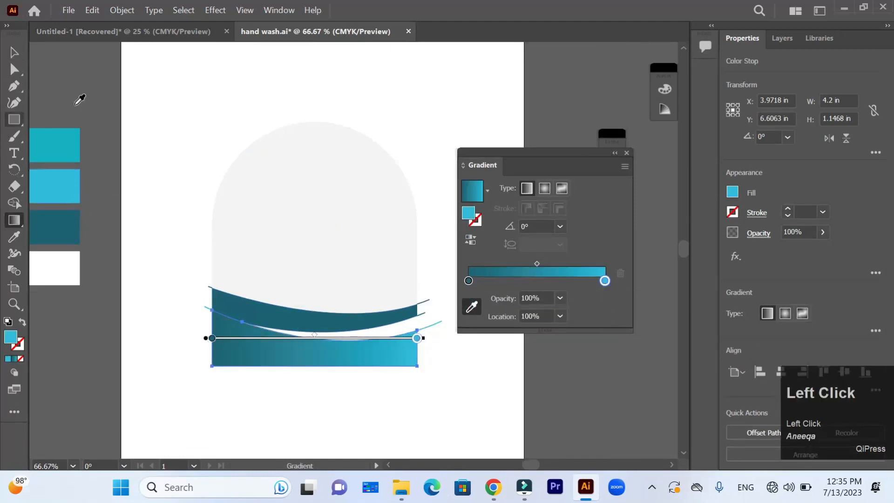
- Redirect the bottom shape's gradient vertically so light blue is at the top and dark teal at the bottom
drag(323, 309, 324, 391)
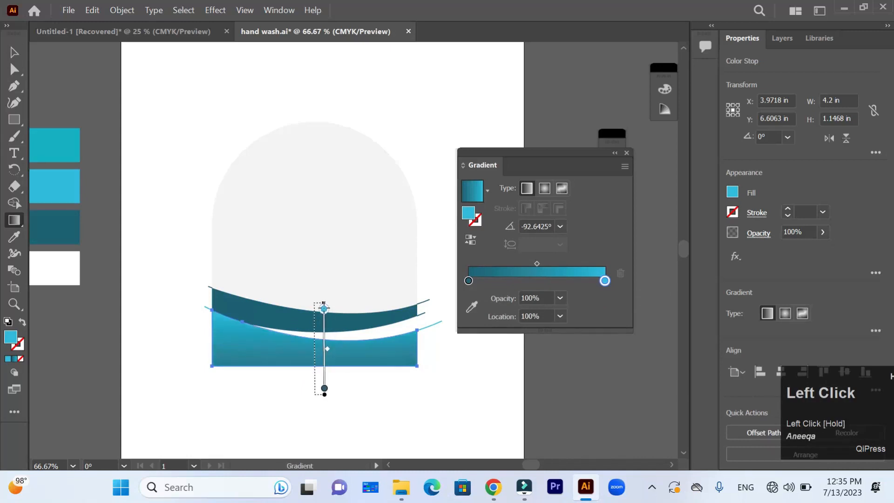
click(14, 52)
click(164, 311)
- Copy the bottom shape's gradient onto the band above it and run it vertically with light blue at the top
click(259, 302)
click(269, 322)
click(14, 237)
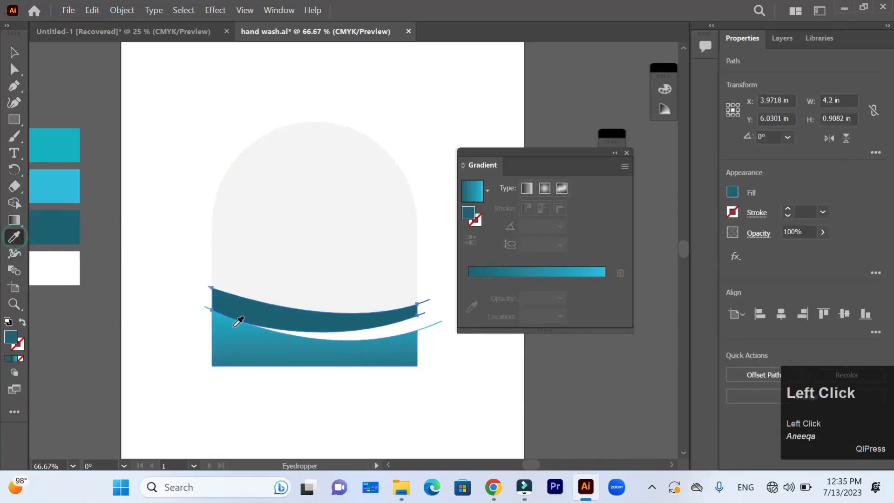
click(233, 340)
click(14, 219)
drag(314, 294, 295, 249)
- Fill the white crescent between the two gradient shapes with the light blue palette colour
scroll(296, 342, up, 2)
scroll(343, 293, down, 2)
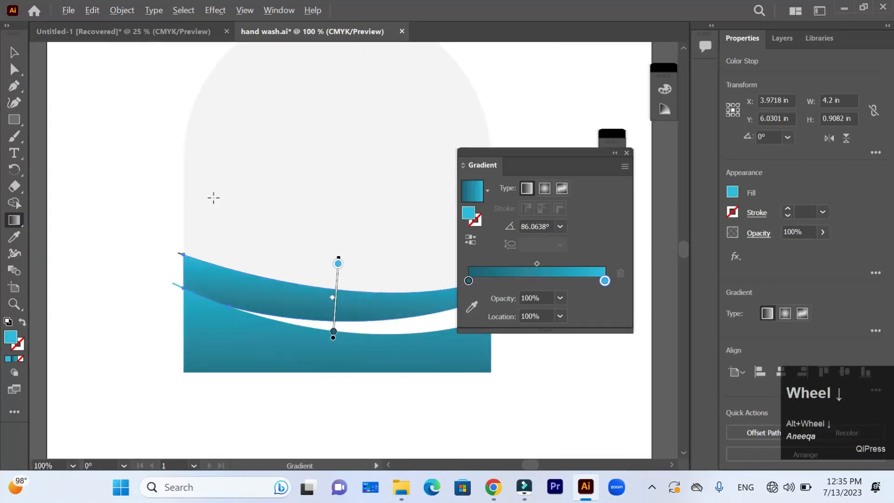
key(v)
click(365, 286)
key(i)
click(45, 148)
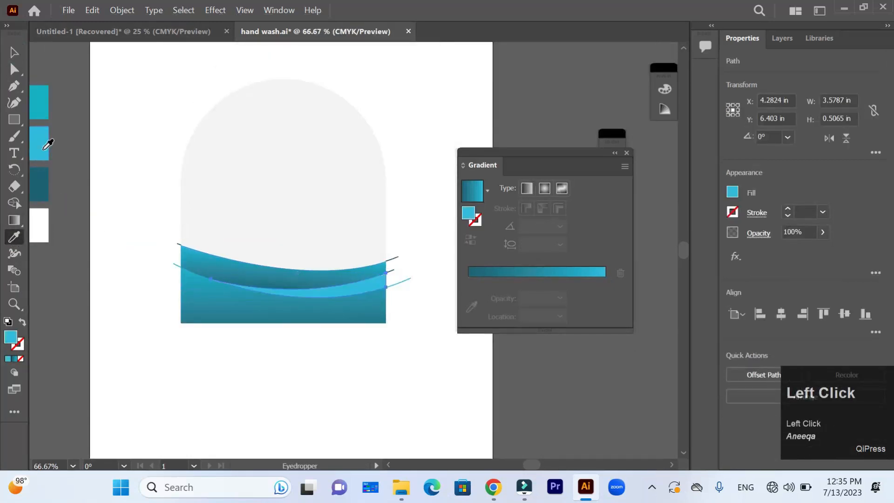
scroll(143, 339, up, 2)
scroll(135, 256, down, 3)
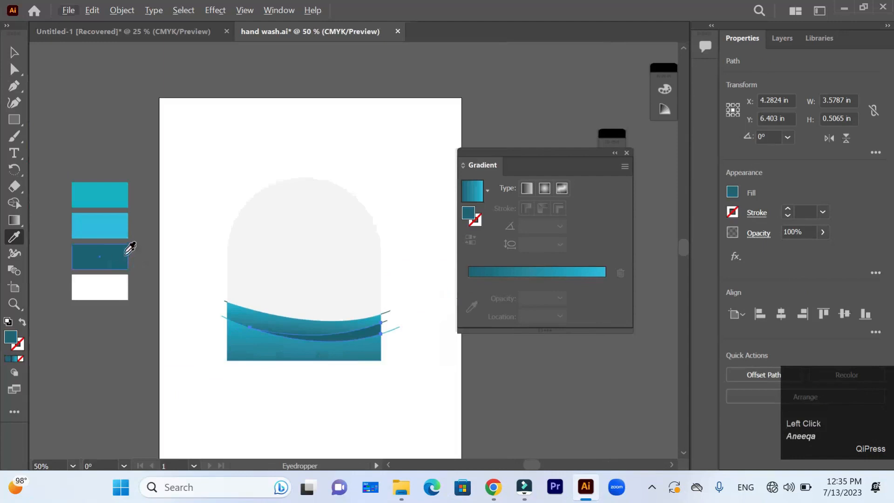
scroll(139, 245, up, 1)
click(13, 51)
click(197, 291)
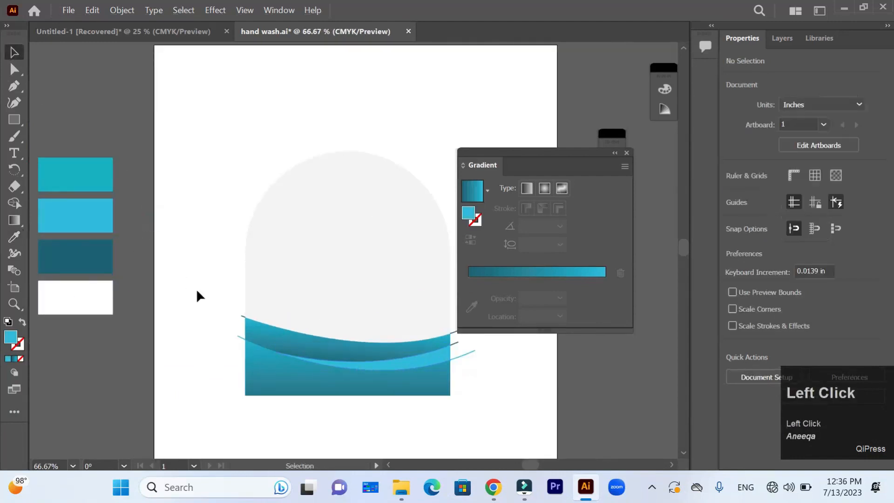
- Delete the leftover curve ends sticking out past both sides of the label, and dock the collapsed Gradient panel with the other panels
click(614, 153)
drag(469, 306, 459, 359)
key(Delete)
drag(227, 299, 242, 348)
key(Delete)
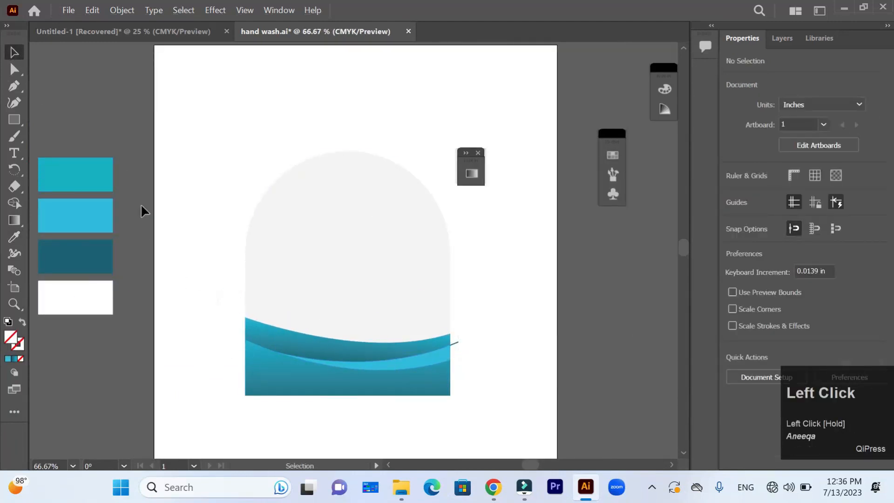
click(456, 343)
key(Delete)
drag(469, 167, 610, 215)
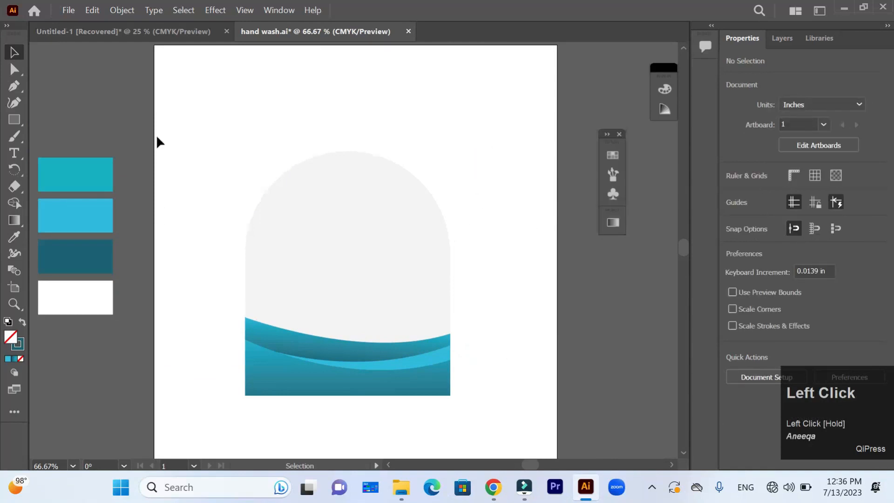
- Draw an unfilled rectangle about 112 by 134 px beside the label's lower right side
click(14, 119)
drag(533, 353, 534, 352)
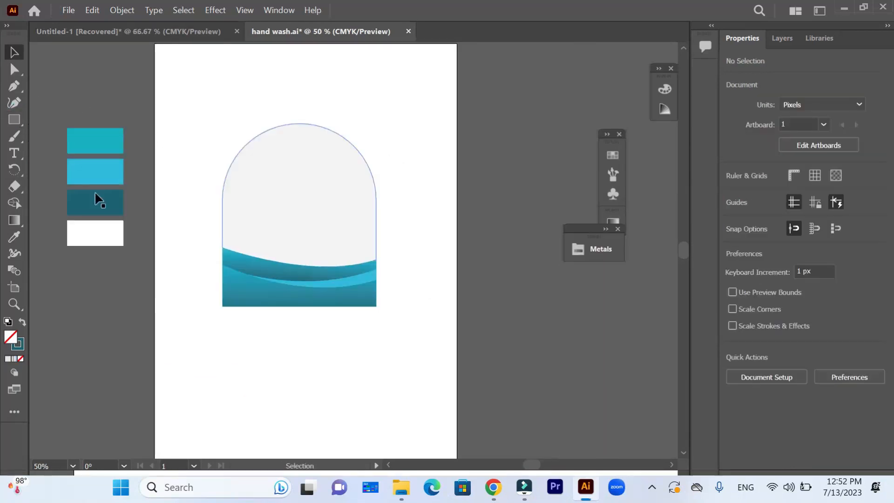
click(14, 119)
drag(390, 233, 448, 302)
- Add an anchor point at the middle of the small rectangle's bottom edge and pull it down into a point
scroll(441, 256, up, 1)
click(14, 69)
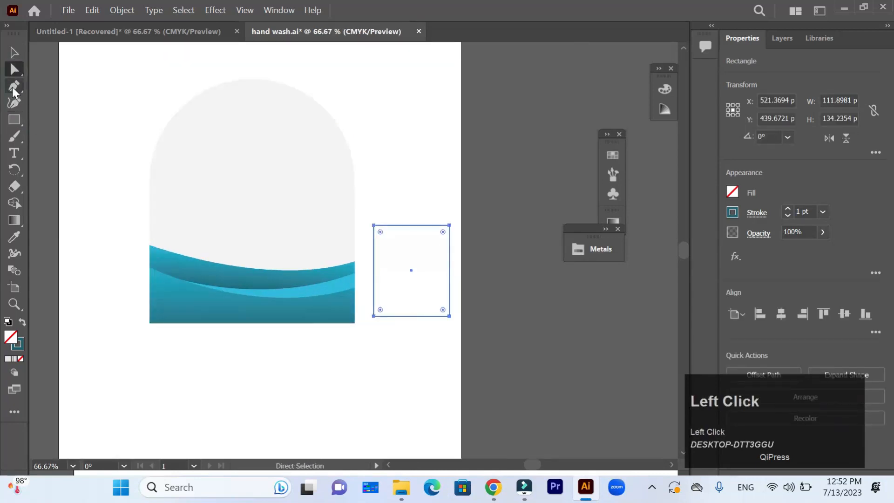
click(411, 316)
key(a)
drag(411, 326, 412, 333)
- Lower the shield's two top corner points slightly and stretch its bottom tip a little further down
click(449, 225)
shift+click(374, 225)
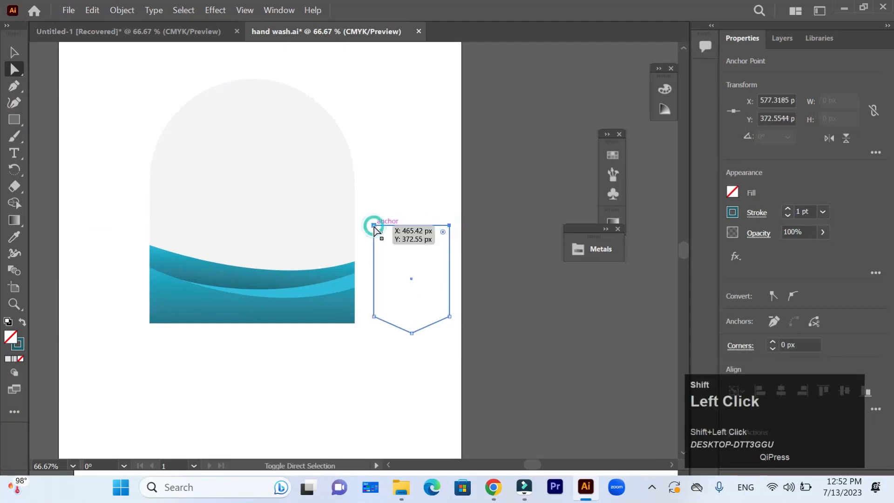
drag(374, 226, 374, 234)
click(412, 334)
drag(411, 333, 411, 339)
- Round the two lower side corners of the shield outline
click(374, 316)
shift+click(449, 317)
drag(442, 312, 455, 287)
key(v)
alt+scroll(455, 287, up, 2)
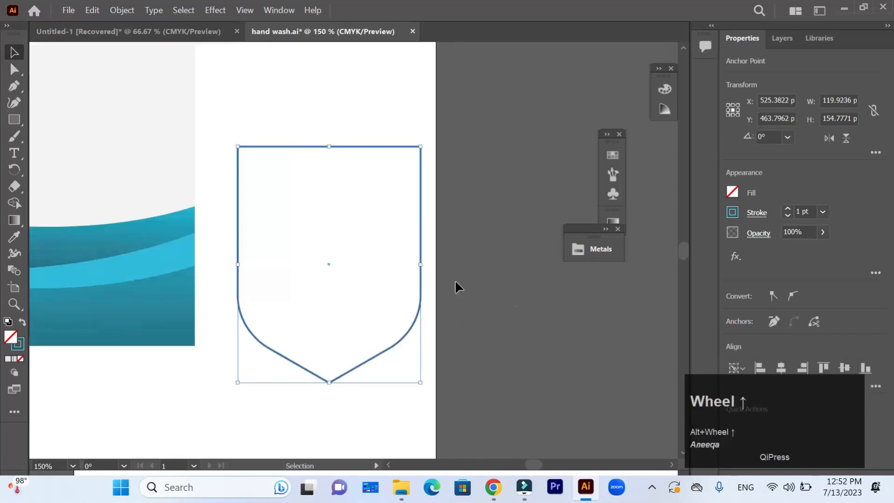
key(a)
click(238, 147)
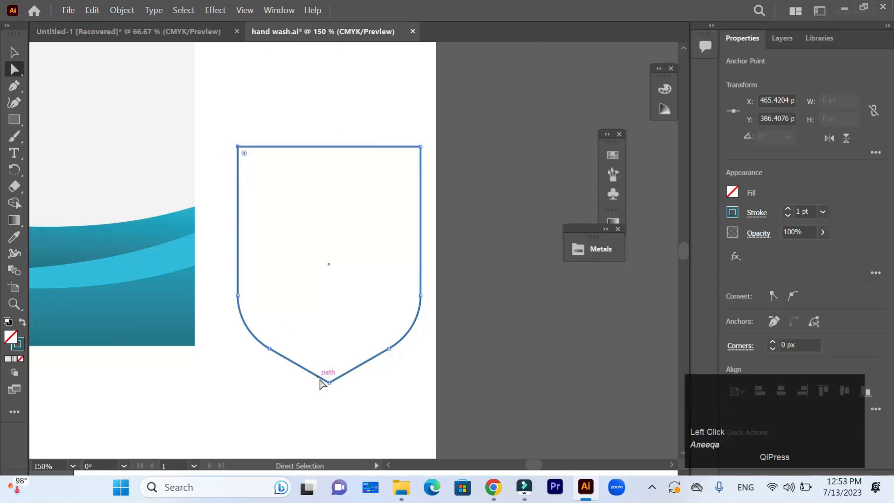
click(14, 52)
click(500, 209)
- Scale the shield down to about 91 by 118 px and move it onto the middle of the label over the waves
alt+scroll(500, 209, down, 2)
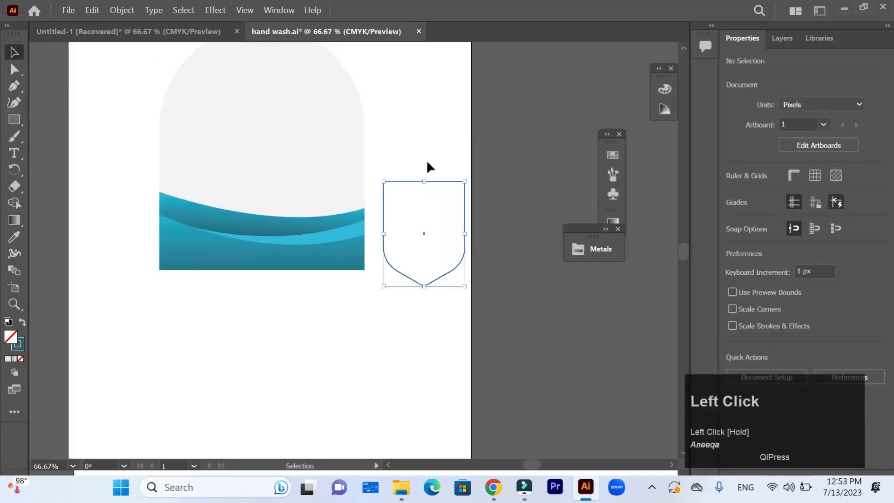
drag(465, 286, 458, 274)
drag(427, 237, 270, 203)
alt+scroll(244, 196, up, 1)
alt+scroll(310, 222, down, 1)
drag(413, 156, 461, 239)
- Create an inner copy of the shield with Offset Path at -5 px and miter joins
click(128, 12)
click(489, 216)
click(371, 261)
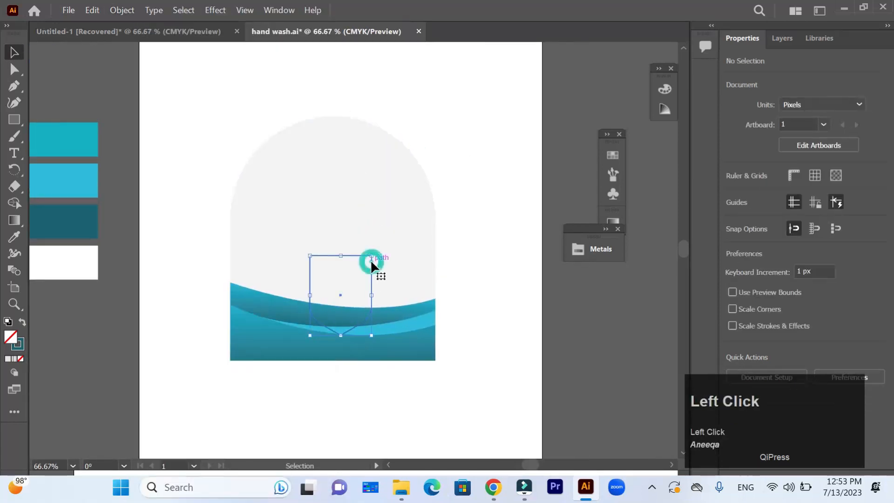
click(122, 10)
mouse_move(180, 359)
click(370, 229)
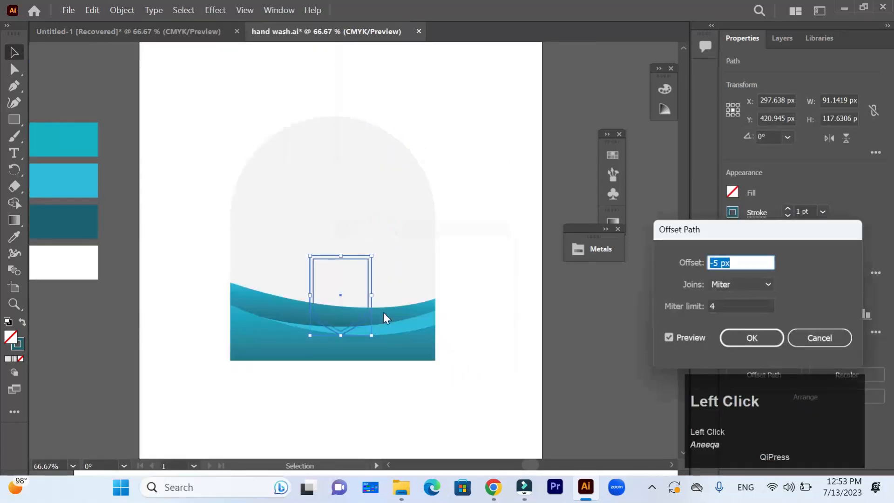
click(735, 339)
- Fill the outer shield with a silver gradient from the Metals swatch library
click(371, 281)
scroll(372, 281, up, 1)
click(601, 248)
click(450, 280)
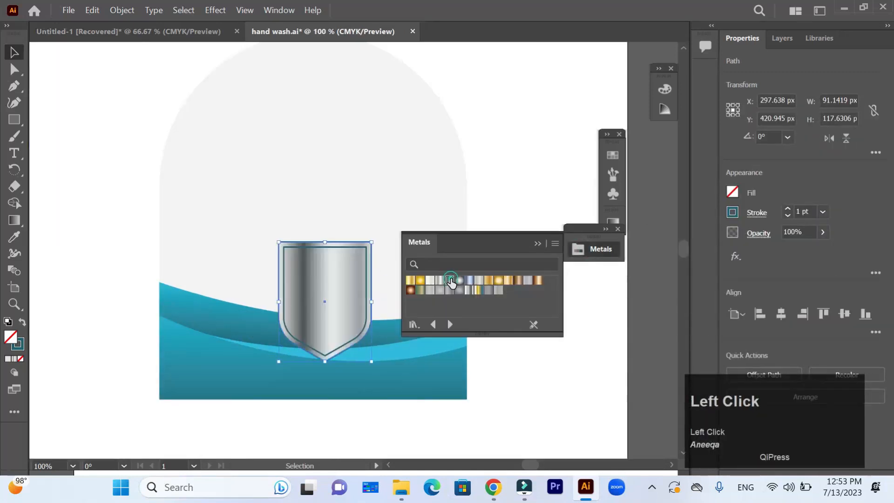
click(538, 240)
- Fill the inner shield with the teal-to-blue gradient sampled from the label's bottom shape
click(366, 256)
click(13, 238)
click(182, 339)
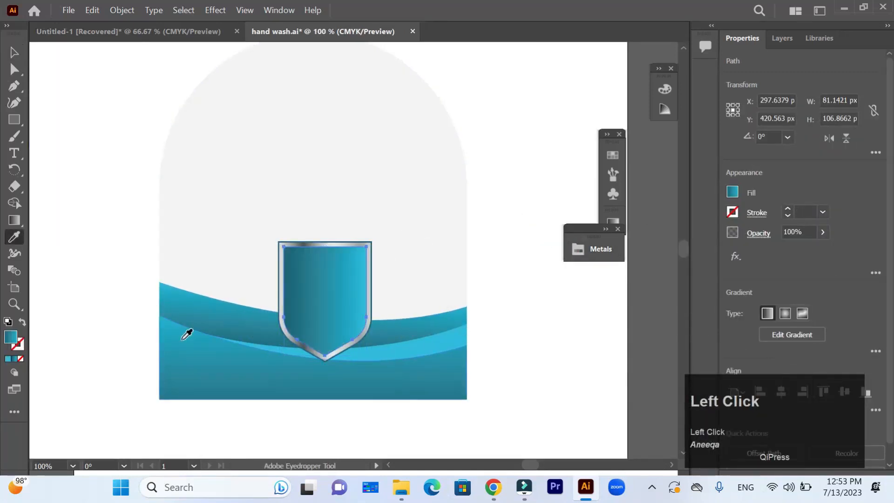
- Remove the stroke from the outer and inner shields, leaving only the inner shield selected
shift+click(371, 264)
click(22, 359)
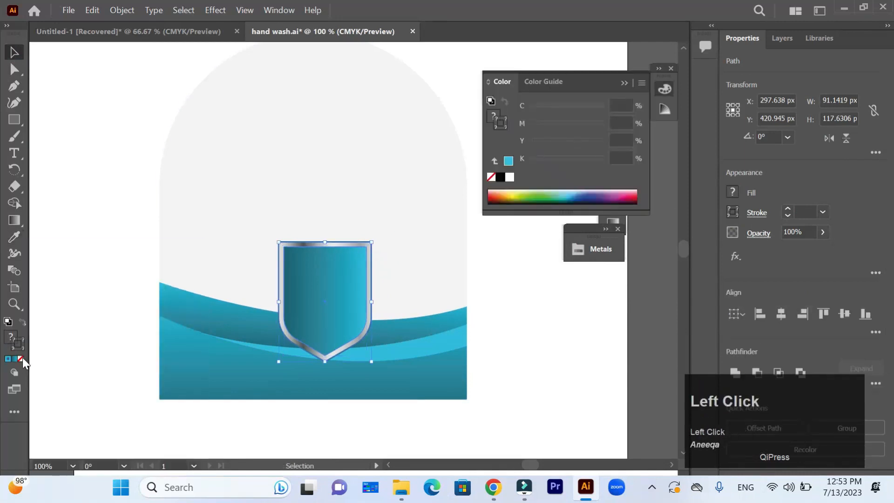
shift+click(325, 359)
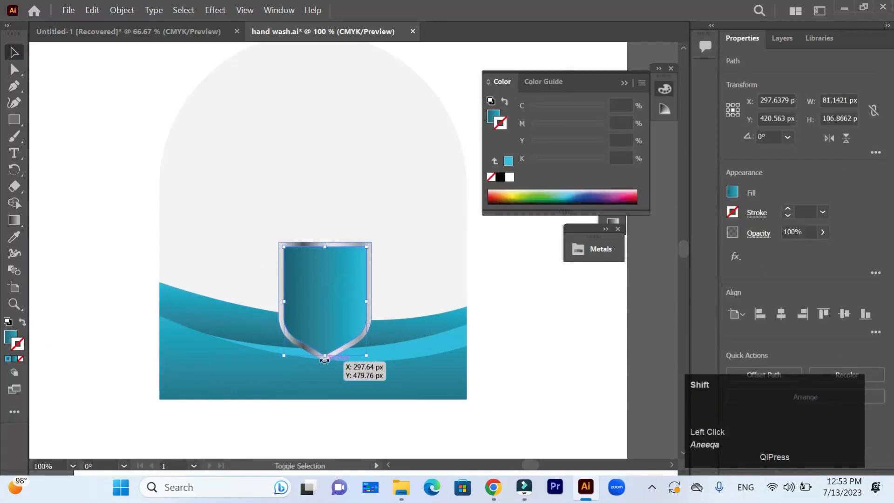
- Select both shields together and shorten them from their upper edge to about 109 px high
shift+click(368, 293)
scroll(320, 313, up, 1)
drag(258, 298, 254, 298)
drag(327, 207, 327, 223)
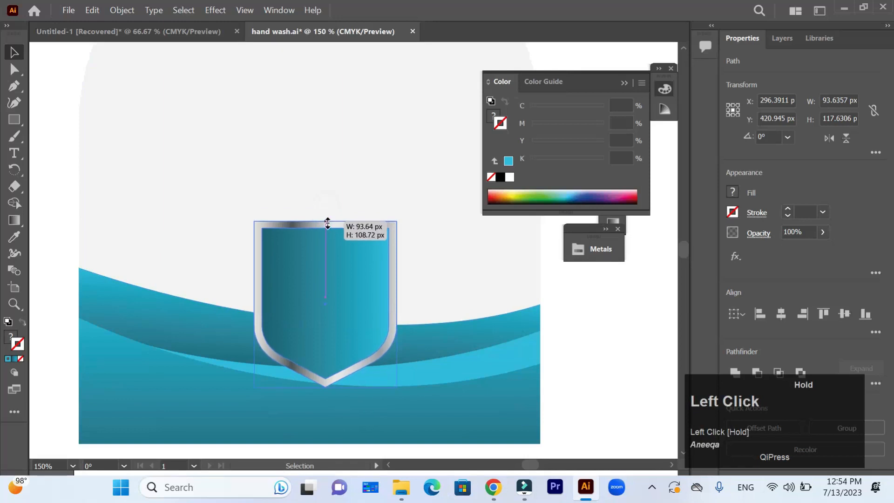
click(585, 324)
- Adjust the two shields to about 110 px high and move them slightly lower over the waves
click(364, 294)
shift+click(394, 313)
drag(334, 309, 330, 320)
drag(325, 231, 325, 228)
drag(339, 303, 339, 321)
scroll(213, 303, down, 2)
- Fill the arched grey background with the Silver gradient from the Metals swatches and remove its stroke
click(399, 253)
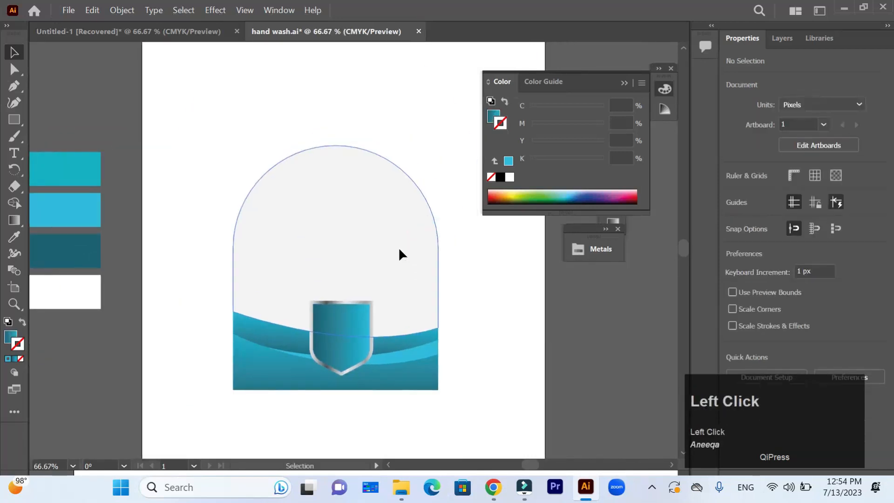
click(581, 251)
click(528, 281)
click(469, 291)
click(450, 281)
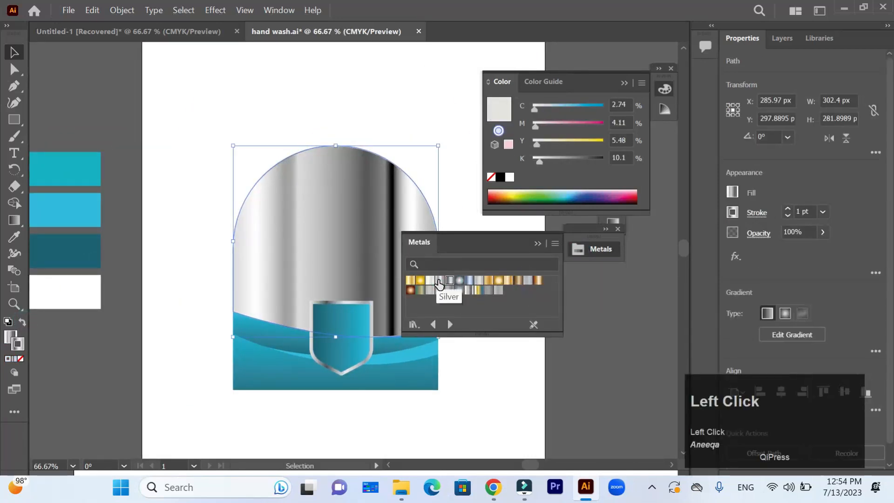
click(21, 358)
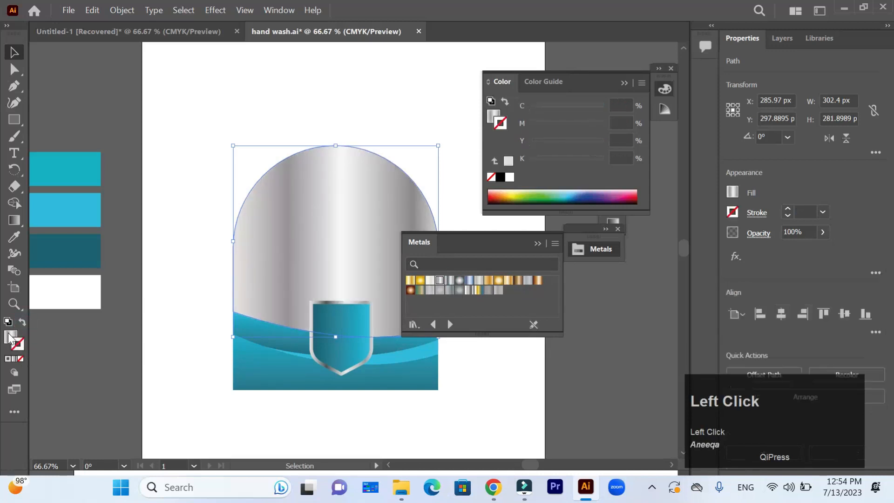
click(567, 241)
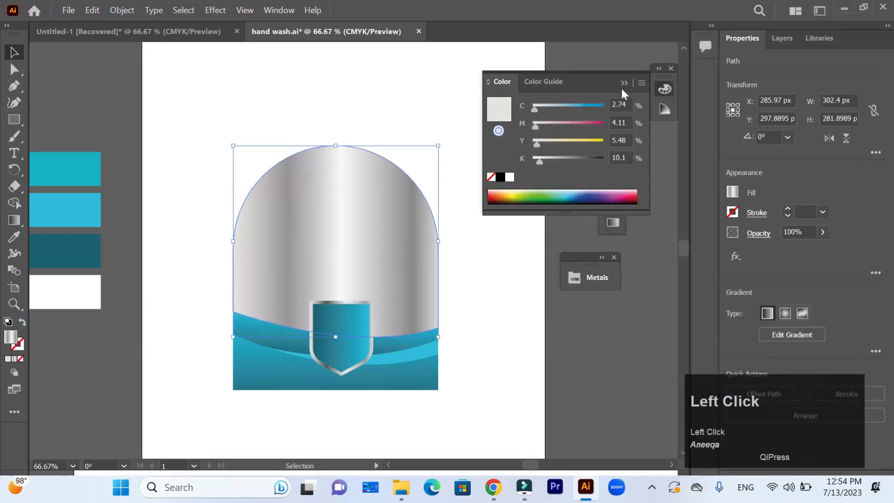
- Stretch the background's silver gradient horizontally past both sides of the arch and remove its dark grey colour stop
click(613, 223)
drag(554, 348, 470, 348)
click(507, 257)
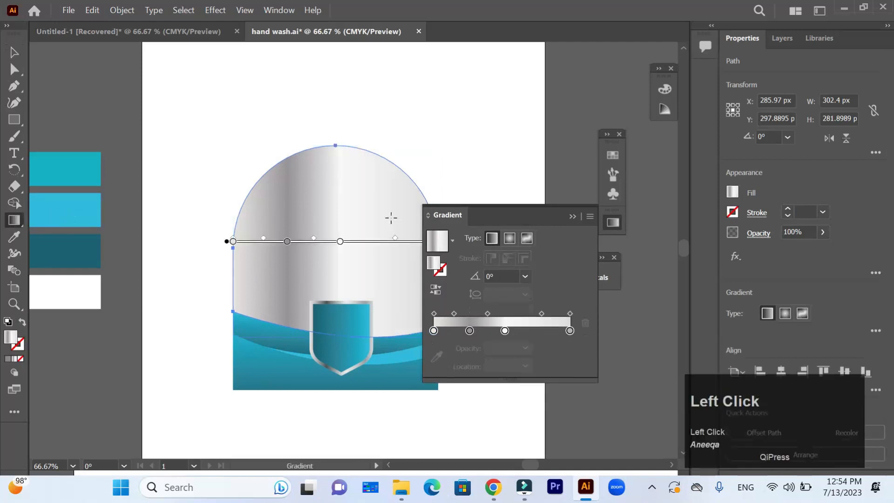
drag(361, 122, 321, 369)
mouse_move(212, 241)
mouse_down()
mouse_move(475, 189)
mouse_move(460, 239)
mouse_up()
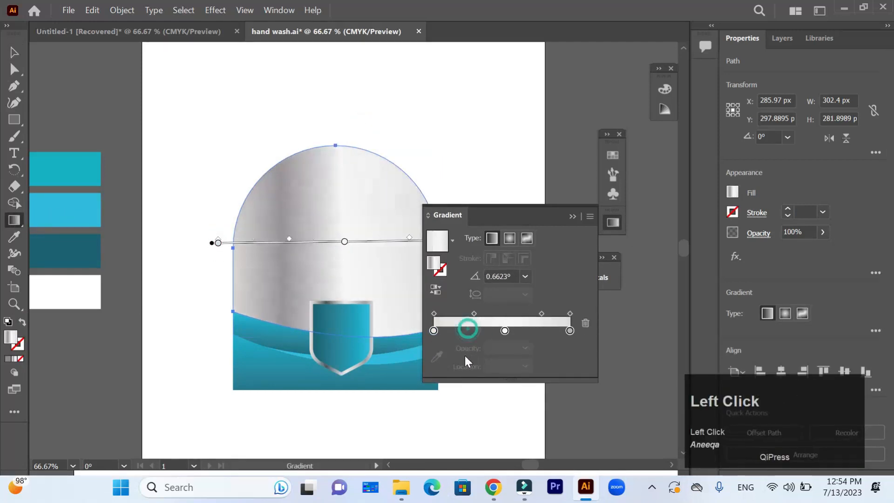
click(573, 216)
scroll(345, 285, up, 1)
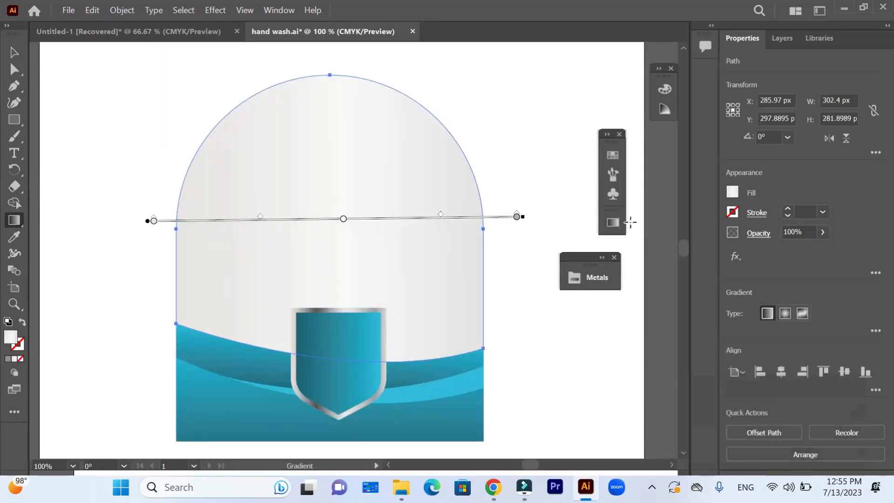
- Try a radial gradient on the arched background and return it to linear
click(785, 313)
click(767, 313)
click(14, 52)
click(89, 199)
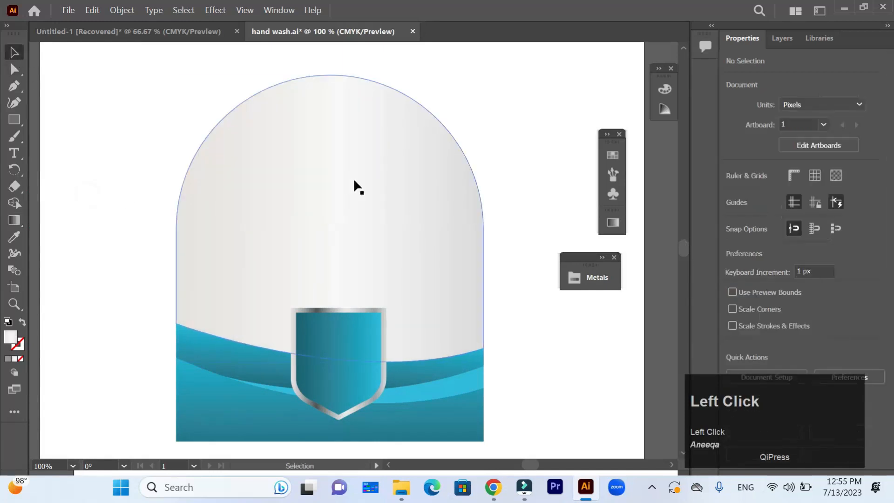
scroll(354, 182, down, 1)
click(364, 175)
click(217, 171)
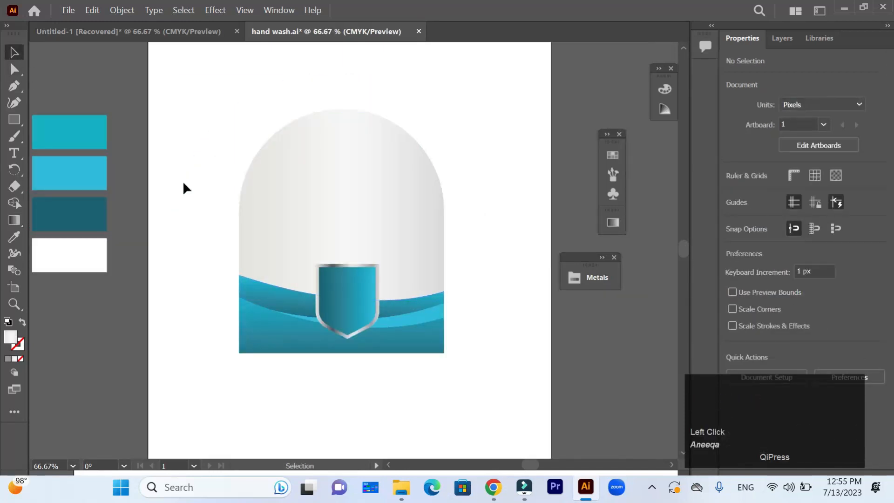
- Move the prepared logo, product title, tagline and badge texts onto the label
scroll(179, 223, down, 1)
drag(149, 207, 345, 193)
scroll(218, 237, down, 3)
drag(95, 275, 177, 249)
drag(86, 247, 465, 202)
scroll(464, 202, up, 3)
drag(462, 163, 243, 163)
click(480, 222)
drag(479, 220, 241, 211)
drag(428, 253, 170, 301)
drag(462, 255, 245, 275)
- Fine-tune the positions of the logo, title, tagline and shield text lines so they are evenly arranged on the label
scroll(233, 274, up, 4)
scroll(225, 358, up, 2)
drag(235, 370, 250, 402)
drag(222, 308, 217, 321)
drag(248, 355, 249, 360)
drag(239, 237, 236, 242)
drag(248, 274, 249, 285)
drag(235, 250, 235, 242)
drag(255, 310, 259, 299)
drag(257, 381, 261, 373)
scroll(264, 337, down, 1)
scroll(264, 335, down, 2)
click(444, 298)
scroll(433, 296, down, 1)
scroll(358, 289, up, 1)
- Try to move the shield's text lines together, undo the move and clear the selection
click(315, 291)
scroll(308, 307, up, 1)
click(308, 329)
shift+click(311, 358)
shift+click(303, 386)
shift+click(301, 403)
drag(297, 333, 276, 300)
key(ctrl+z)
shift+click(280, 292)
key(ctrl+shift+a)
- Start a Drop Shadow effect on the outer silver shield with 40% opacity
scroll(291, 283, up, 1)
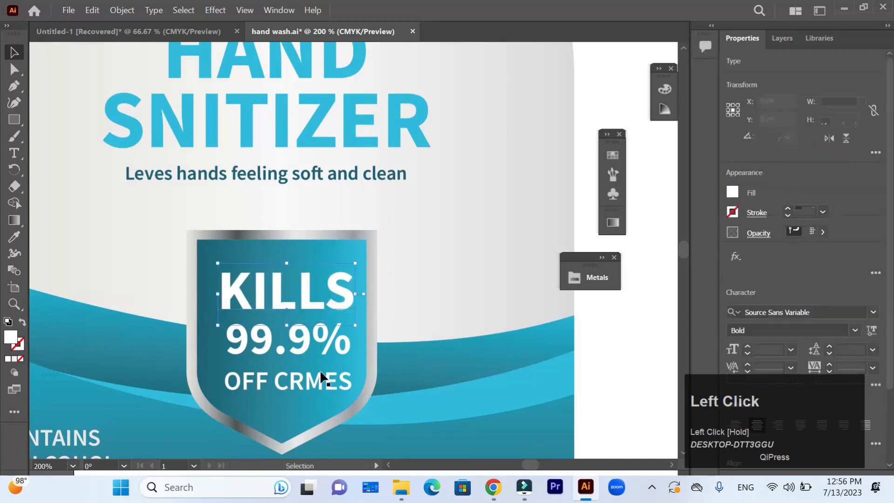
scroll(303, 330, down, 1)
click(355, 358)
scroll(354, 359, down, 1)
click(735, 256)
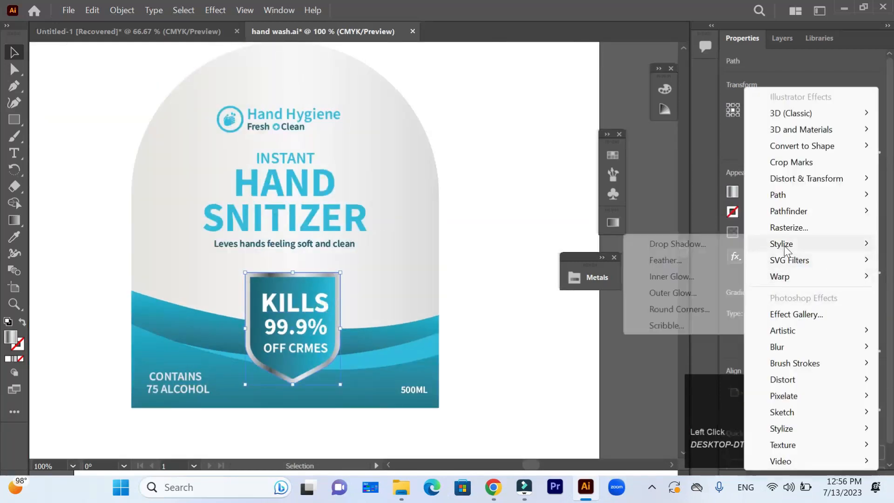
click(682, 244)
drag(480, 144, 587, 251)
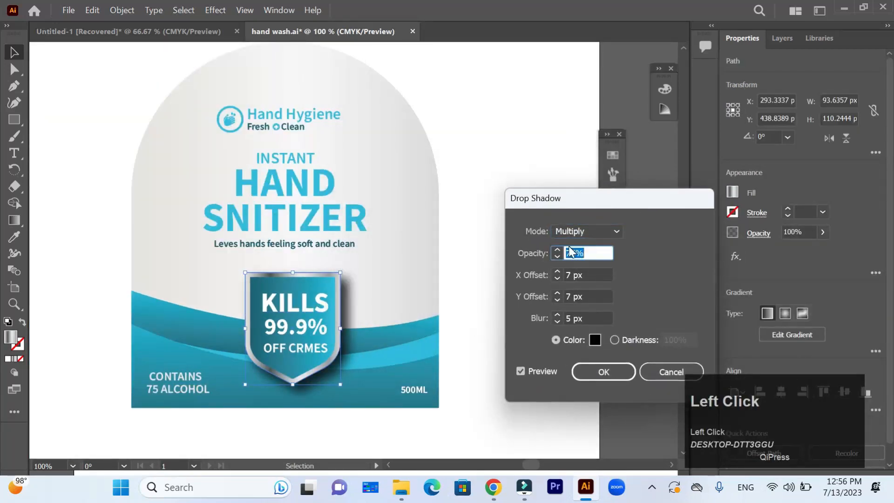
click(592, 274)
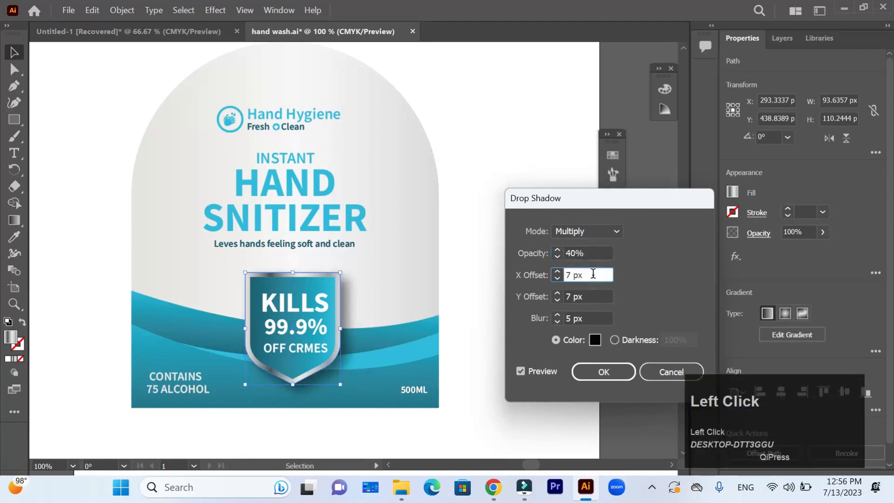
- Set the drop shadow's X and Y offsets to 5 px and apply the effect to the outer shield
text(5)
key(Tab)
text(5)
click(587, 313)
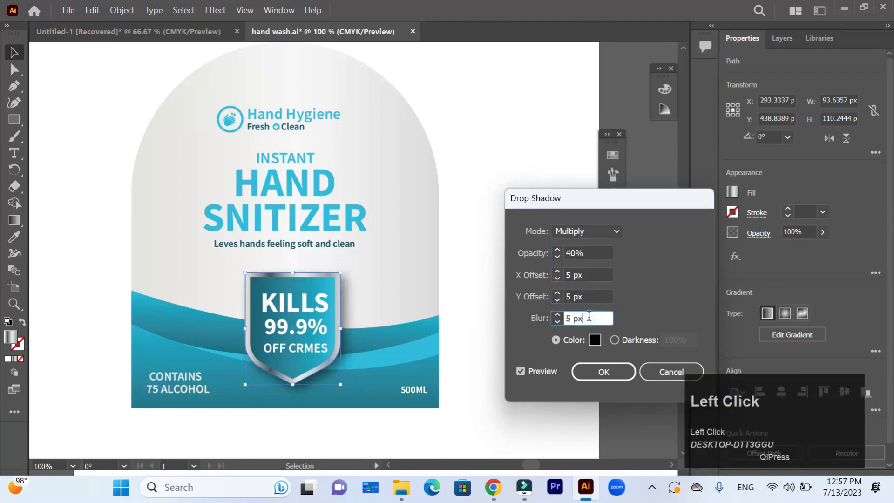
double_click(576, 253)
key(BackSpace)
scroll(576, 253, down, 1)
click(602, 372)
click(534, 370)
- Set the first colour stop of the arched background's gradient to 0% opacity
scroll(532, 370, up, 2)
scroll(532, 370, down, 2)
scroll(456, 278, down, 1)
scroll(426, 275, up, 1)
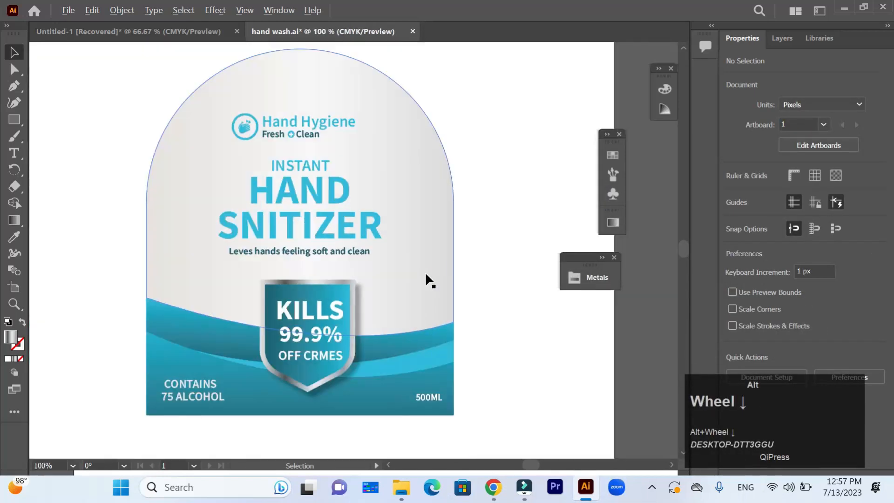
scroll(326, 284, down, 1)
click(253, 294)
click(613, 222)
drag(505, 347, 502, 363)
key(ctrl+z)
click(433, 346)
click(525, 364)
click(536, 168)
scroll(373, 217, up, 1)
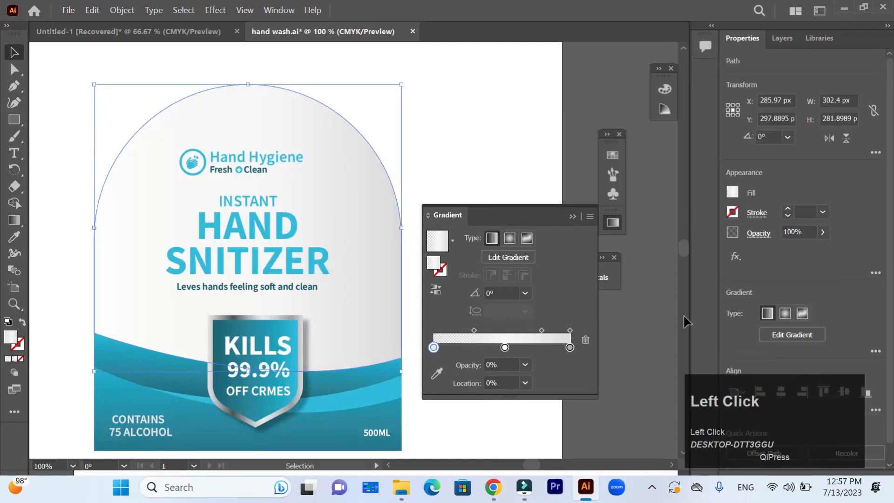
- Change the arched background's gradient to radial and enlarge and reposition it across the arch
click(785, 313)
click(15, 219)
drag(403, 226, 461, 226)
drag(337, 225, 331, 244)
scroll(331, 244, down, 1)
click(15, 52)
click(135, 151)
scroll(237, 237, down, 1)
scroll(256, 318, up, 2)
scroll(277, 343, down, 1)
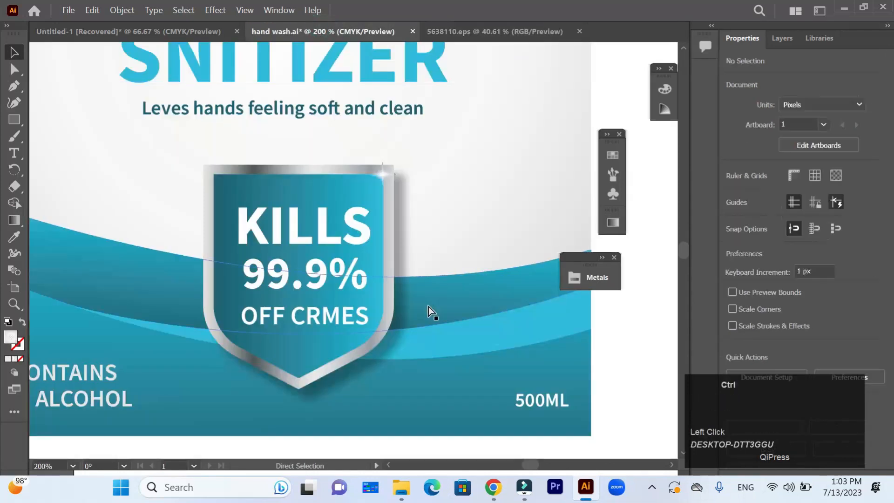
- Paste another copy of the white sparkle and place it on the shield frame's lower tip
key(ctrl+v)
drag(351, 335, 319, 369)
scroll(321, 370, up, 1)
drag(293, 427, 301, 351)
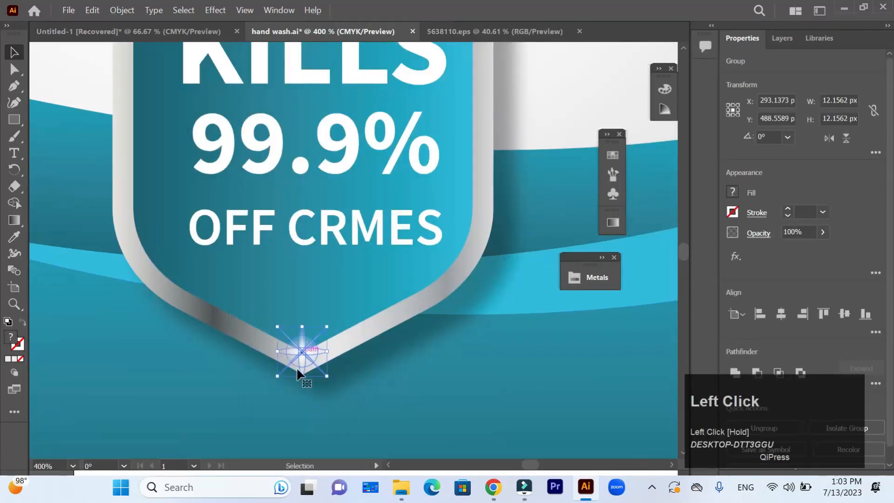
scroll(301, 352, down, 1)
click(647, 364)
scroll(474, 391, down, 2)
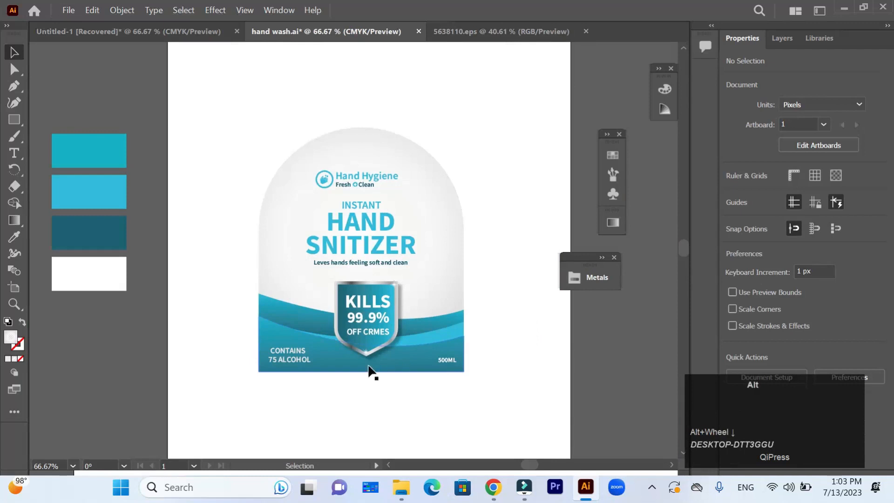
- Lock the arched background and the lower wave shapes
scroll(368, 369, up, 1)
scroll(355, 298, down, 1)
click(428, 260)
key(ctrl+2)
click(421, 315)
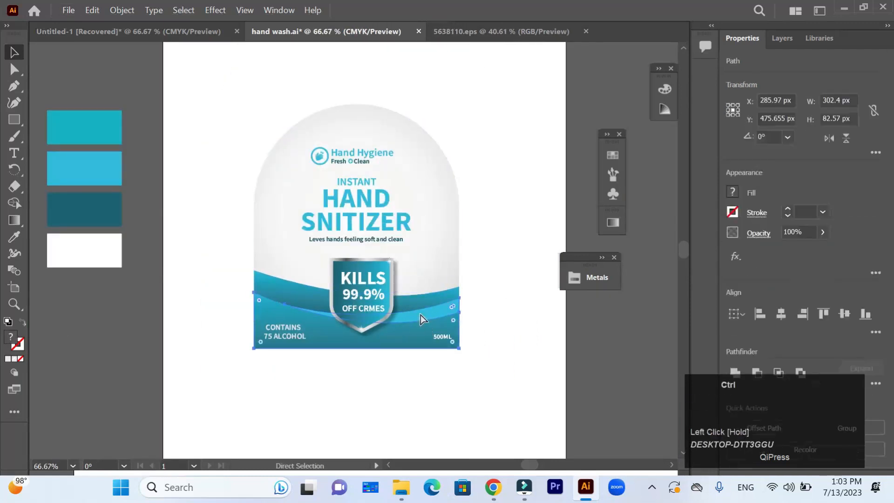
- Try to select the shield badge with its texts and sparkles and nudge it
scroll(364, 291, up, 2)
shift+click(375, 305)
shift+click(359, 330)
shift+click(372, 361)
drag(345, 438, 425, 223)
click(97, 313)
drag(303, 425, 397, 220)
mouse_move(386, 248)
mouse_down()
mouse_move(384, 261)
mouse_move(387, 248)
mouse_up()
- Lock the remaining upper wave shape behind the shield
click(94, 258)
click(139, 279)
key(ctrl+2)
- Select the whole shield badge with its texts and sparkles and shift it slightly left to the label's centre
drag(186, 220, 433, 384)
click(233, 382)
drag(261, 205, 433, 386)
scroll(369, 309, up, 1)
scroll(370, 291, down, 2)
drag(362, 264, 358, 262)
click(531, 327)
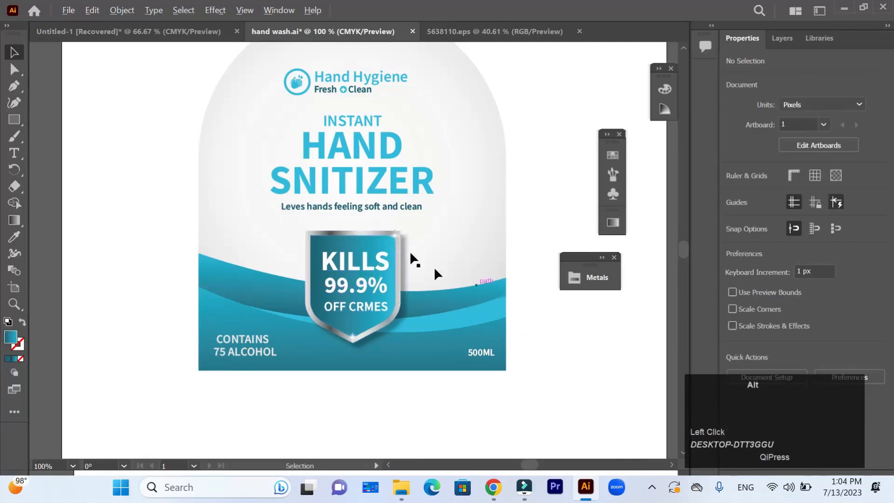
- Redirect the outer shield's silver gradient diagonally from its upper right corner towards the lower left
scroll(376, 235, up, 1)
click(371, 231)
click(614, 224)
click(614, 225)
click(16, 221)
mouse_move(340, 226)
mouse_down()
mouse_move(338, 416)
mouse_move(340, 396)
mouse_up()
drag(421, 250, 287, 361)
drag(314, 344, 296, 330)
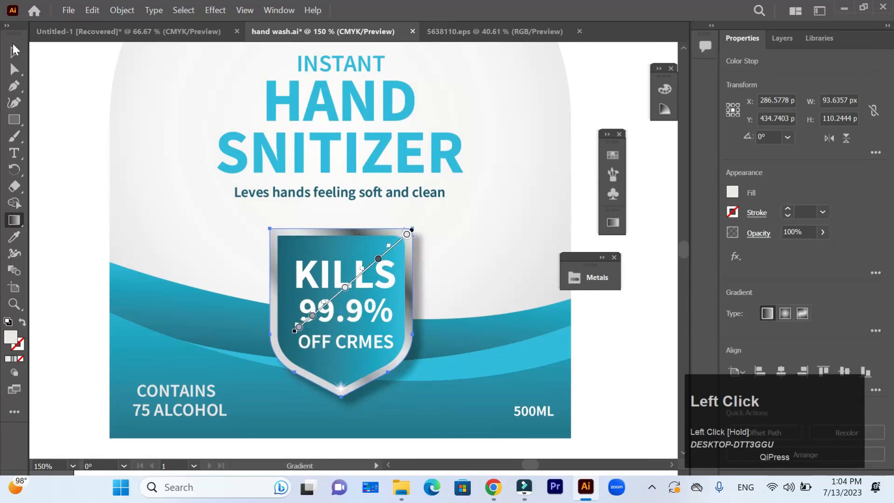
- Move a sparkle from the upper right part of the shield badge onto its upper left inner corner
key(v)
click(210, 319)
scroll(360, 392, up, 6)
scroll(339, 427, down, 6)
scroll(398, 251, up, 2)
scroll(344, 312, down, 1)
drag(388, 251, 236, 236)
scroll(221, 258, up, 5)
scroll(272, 286, down, 3)
click(186, 268)
scroll(176, 263, down, 2)
scroll(313, 330, up, 1)
- Delete the extra sparkle near the shield's upper right corner and review the whole label
scroll(421, 225, up, 2)
click(442, 231)
key(Delete)
scroll(434, 290, down, 3)
scroll(437, 295, down, 3)
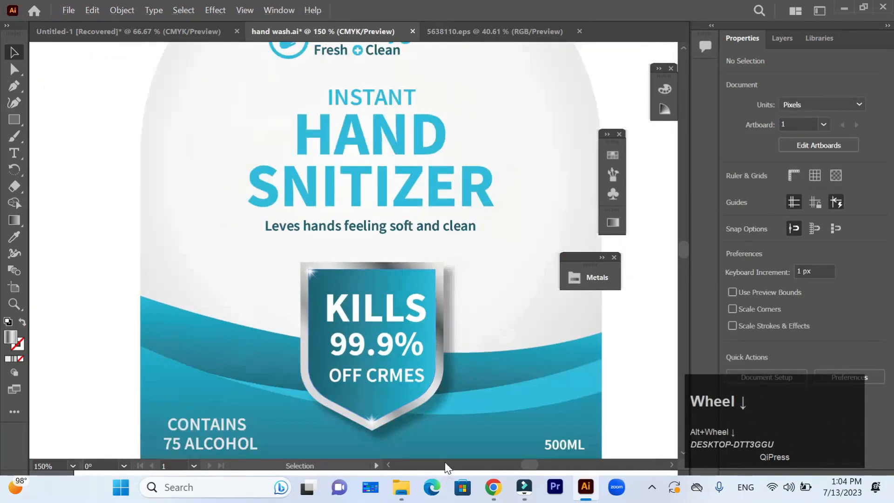
scroll(373, 303, down, 3)
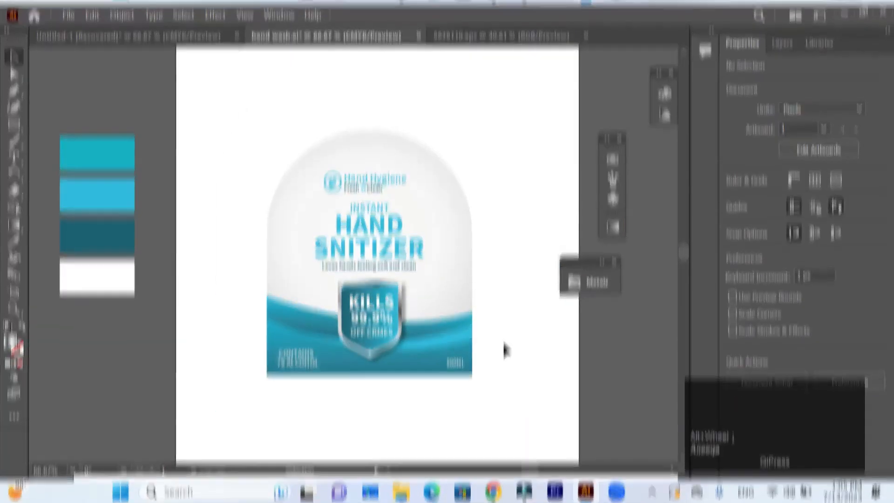